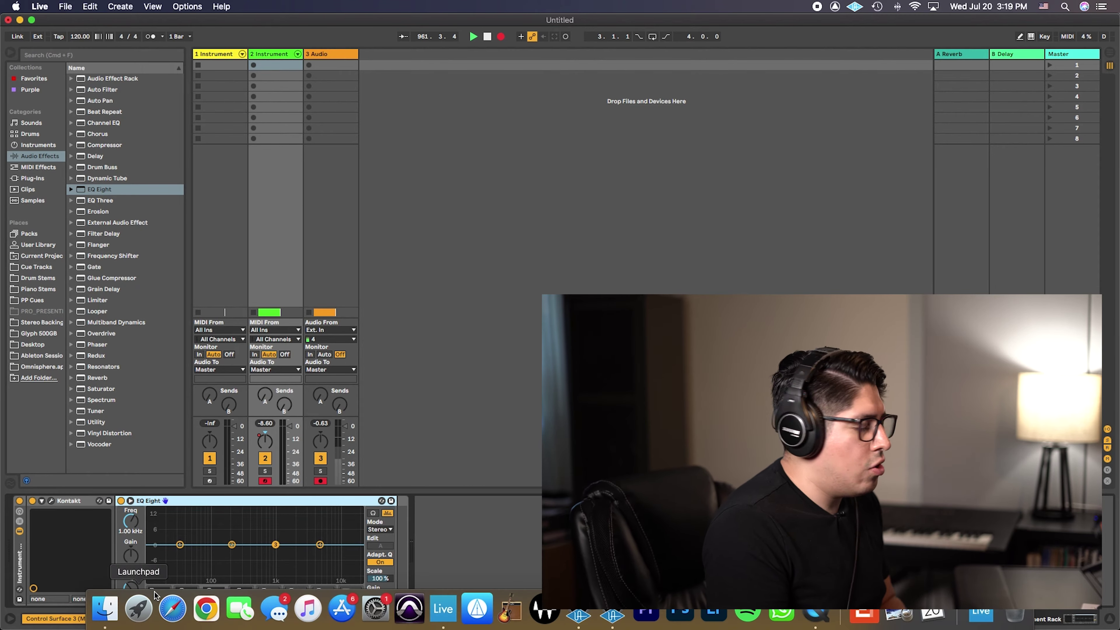
Change EQ Eight's band 1 to a low-cut filter at about 82.5 Hz with a Q of about 0.69
{"action": "left_click", "coordinate": [167, 591]}
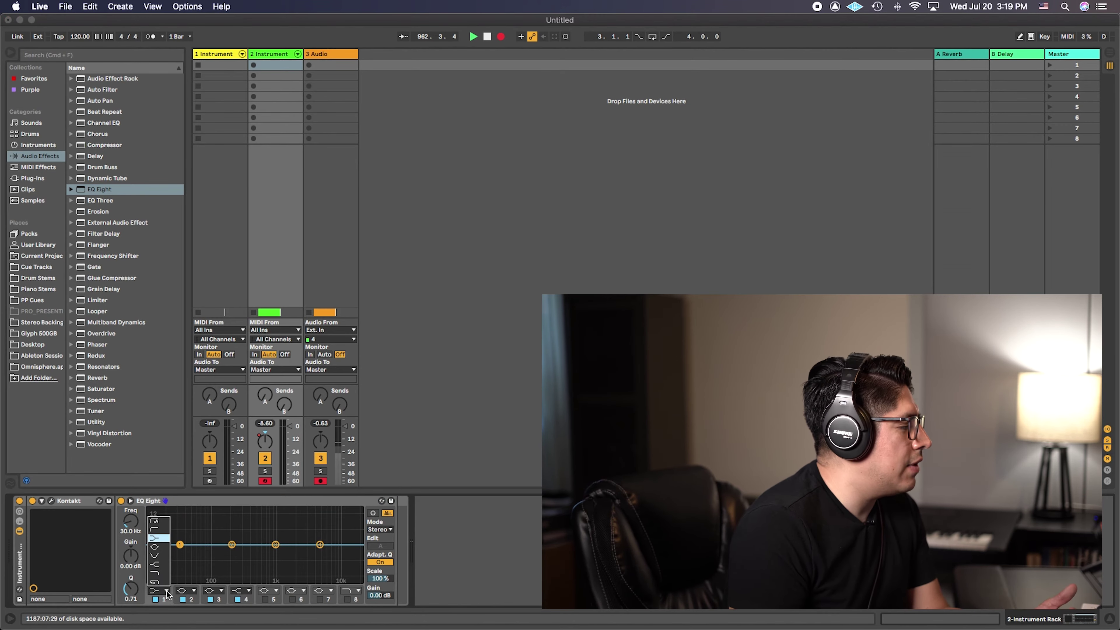
{"action": "left_click", "coordinate": [165, 532]}
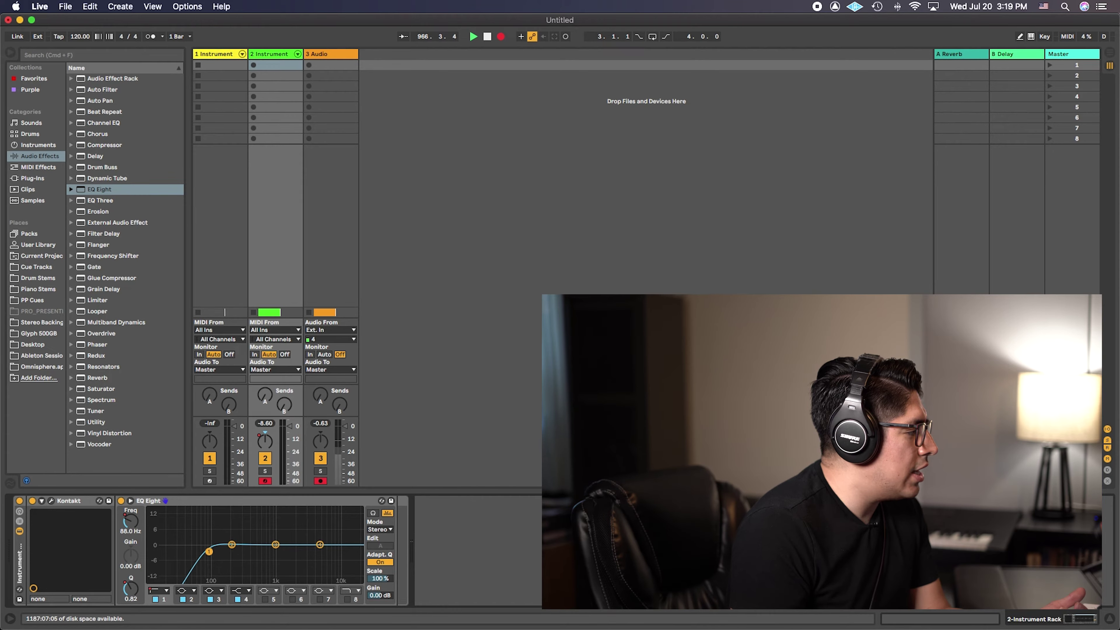
{"action": "left_click_drag", "start_coordinate": [209, 552], "coordinate": [208, 554]}
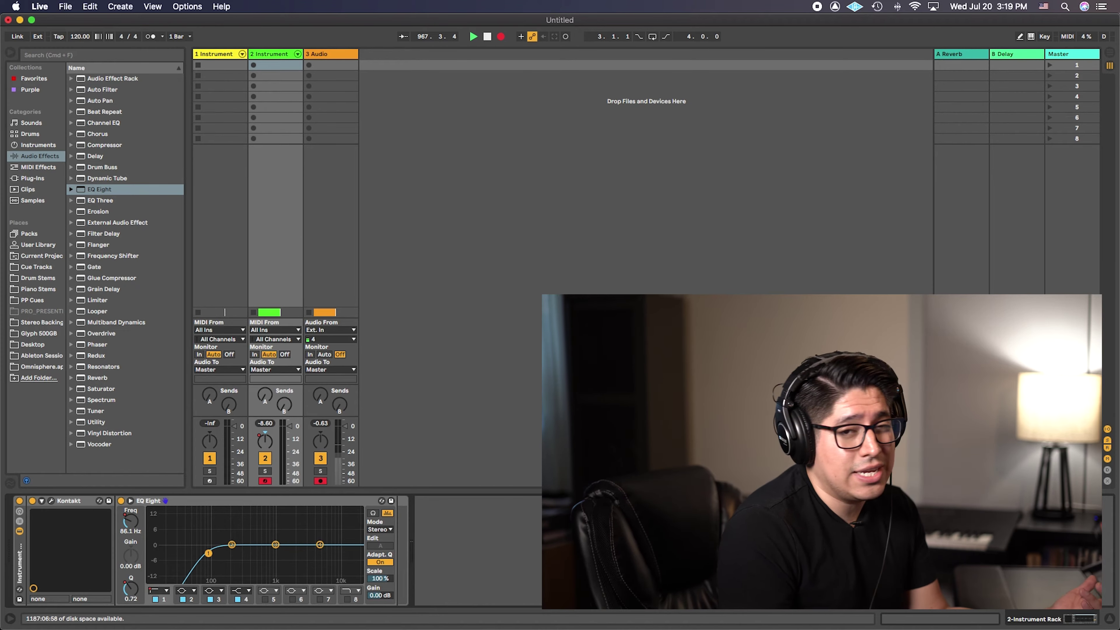
{"action": "left_click_drag", "start_coordinate": [206, 553], "coordinate": [207, 553]}
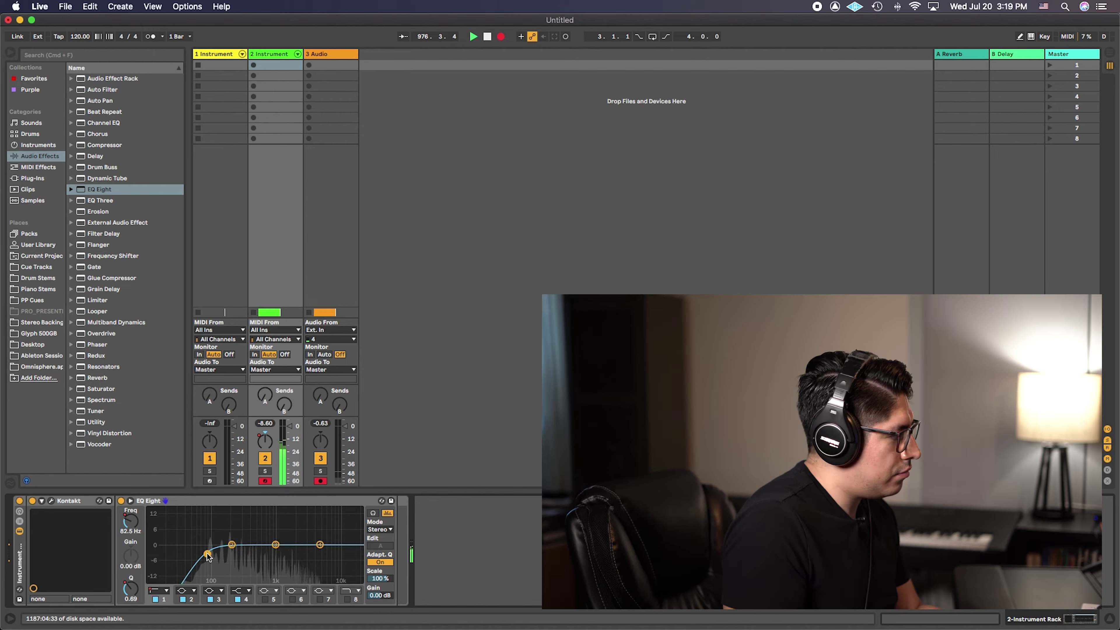
Compare the instrument's sound with EQ Eight bypassed and enabled, leaving the effect on
{"action": "left_click", "coordinate": [121, 502]}
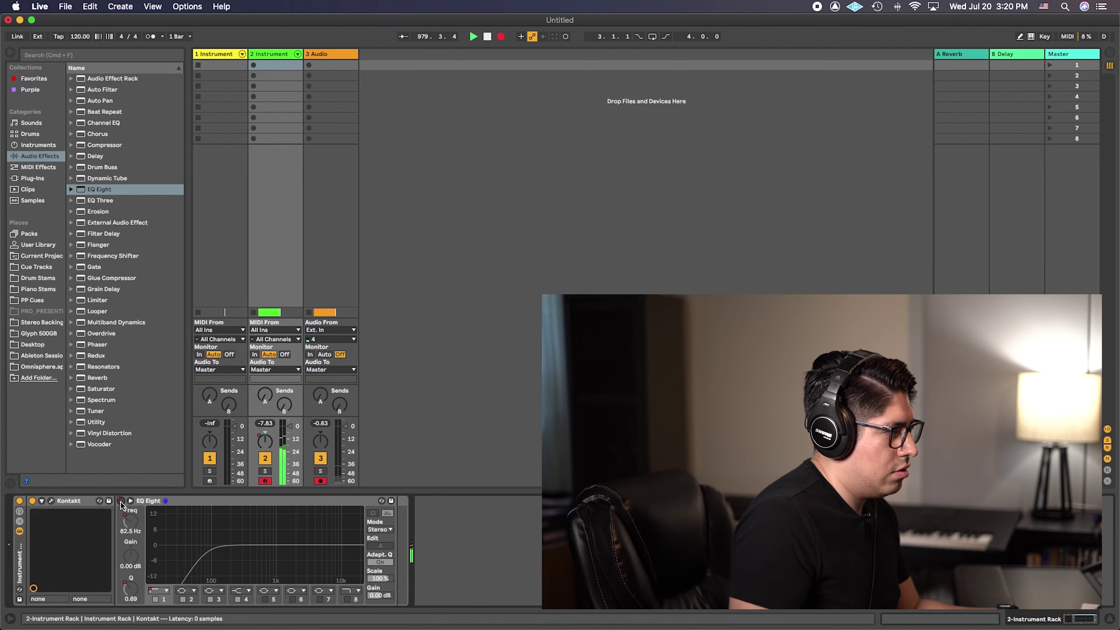
{"action": "left_click", "coordinate": [121, 501]}
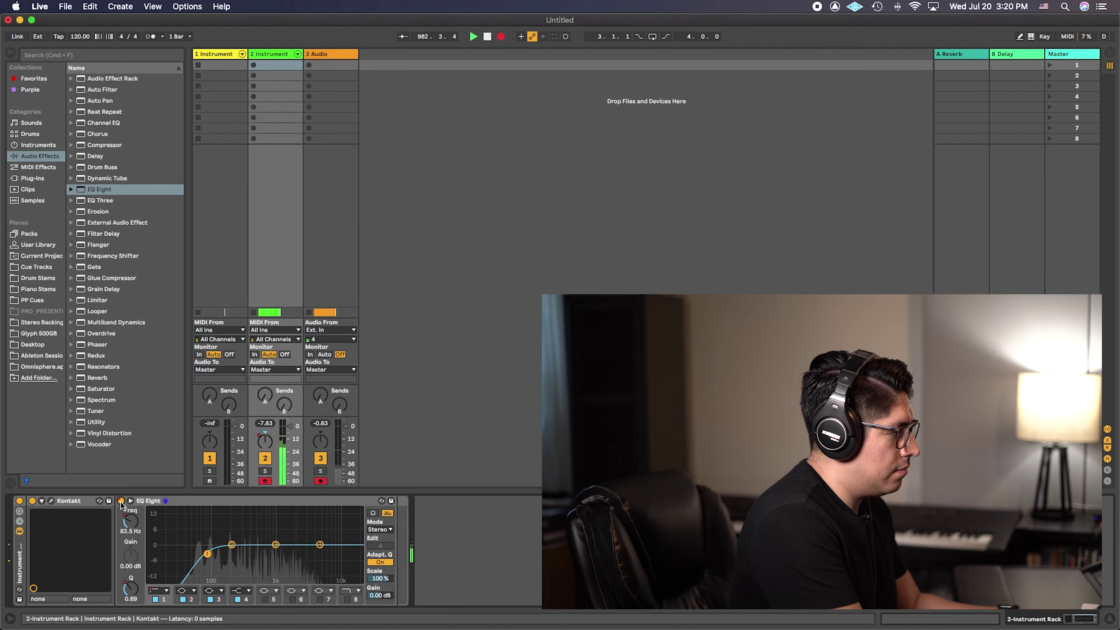
{"action": "left_click", "coordinate": [121, 501]}
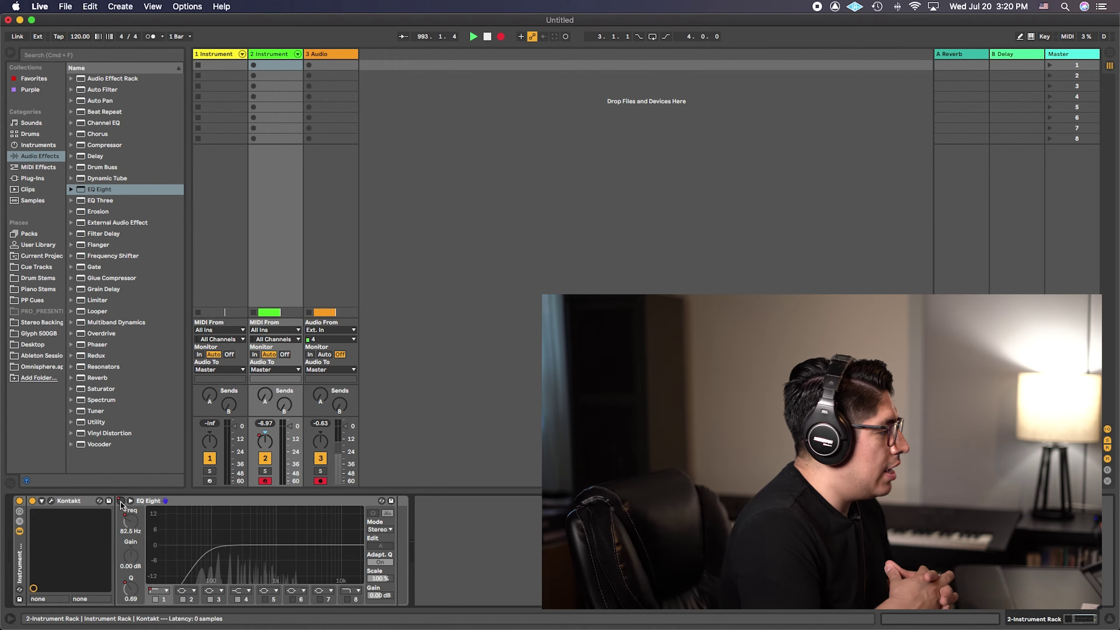
{"action": "left_click", "coordinate": [121, 501]}
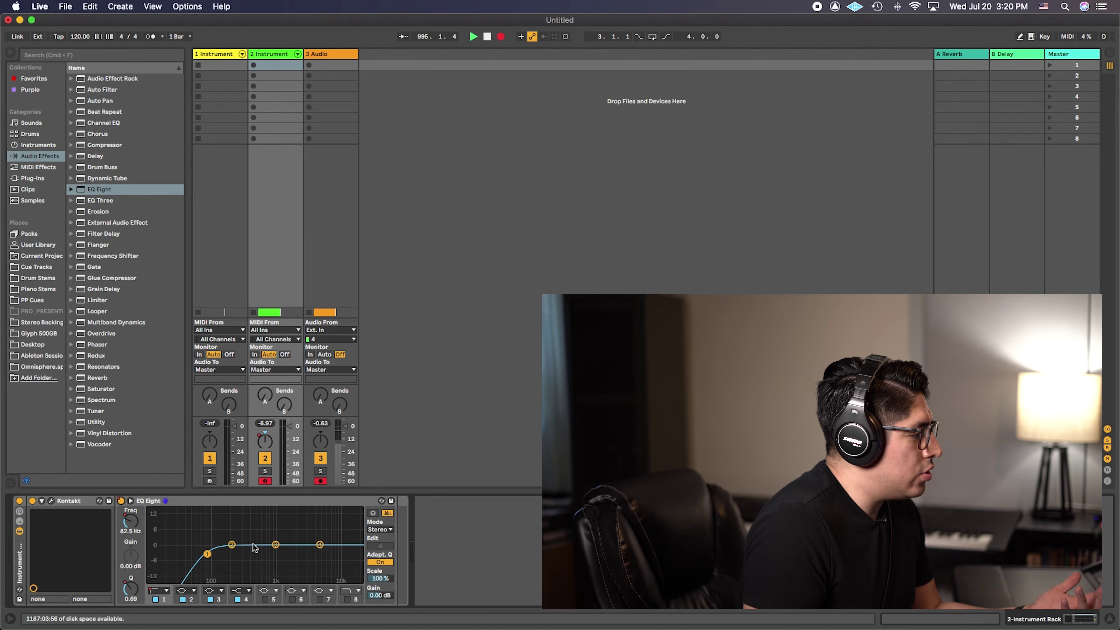
Narrow band 3 to a Q of 3.92 and sweep it as a boost of about 8.5 dB to 505 Hz
{"action": "left_click", "coordinate": [276, 545]}
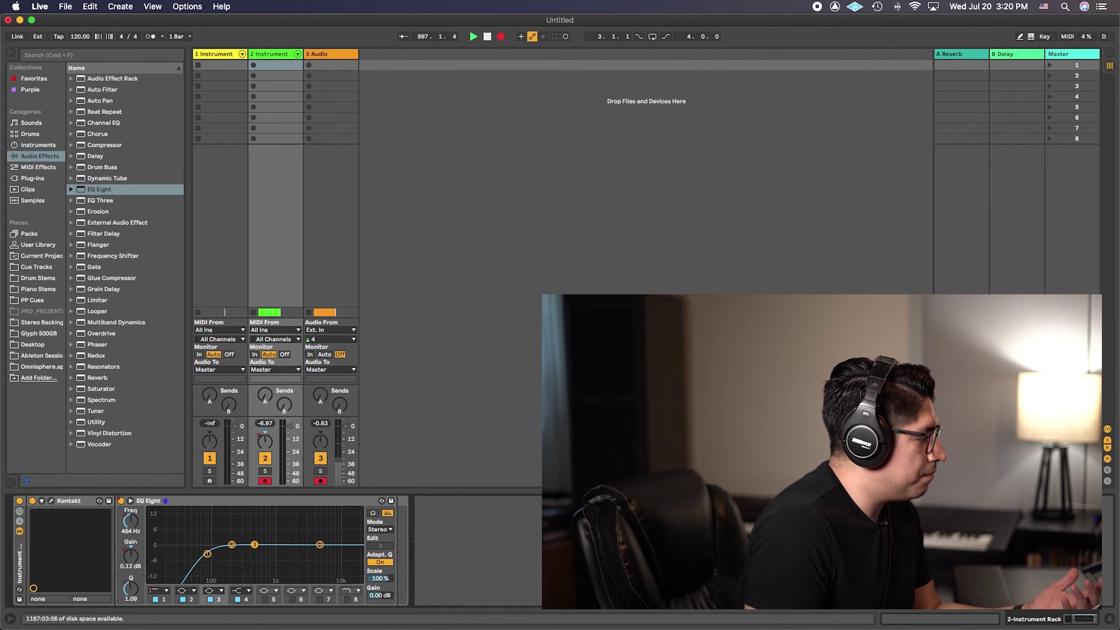
{"action": "left_click_drag", "start_coordinate": [128, 589], "coordinate": [128, 584]}
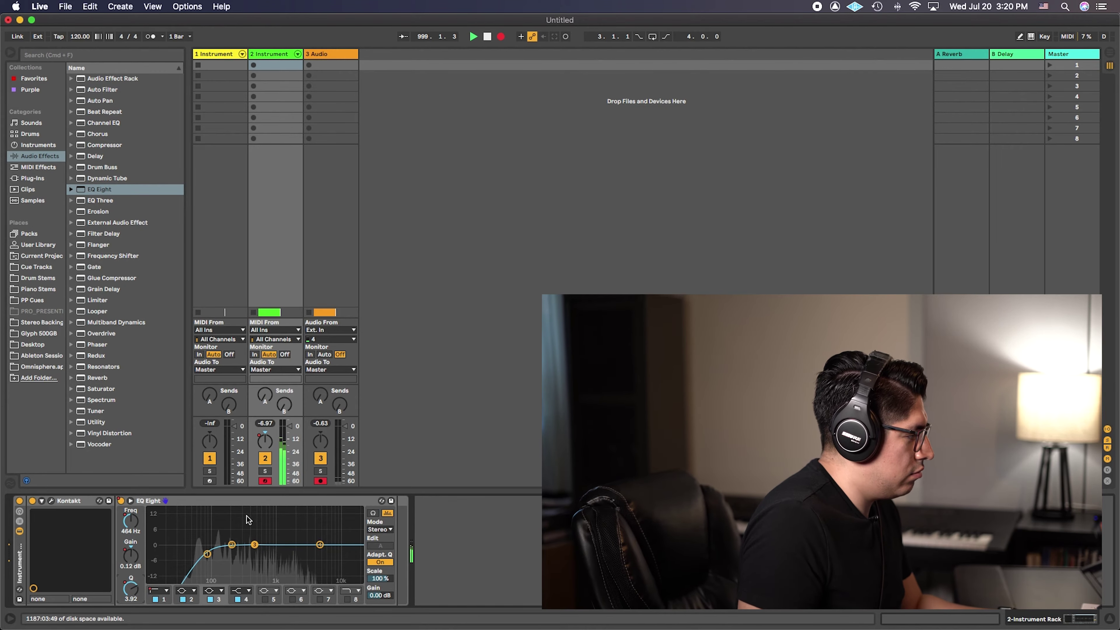
{"action": "mouse_move", "coordinate": [255, 546]}
{"action": "left_mouse_down"}
{"action": "mouse_move", "coordinate": [242, 513]}
{"action": "mouse_move", "coordinate": [255, 524]}
{"action": "left_mouse_up"}
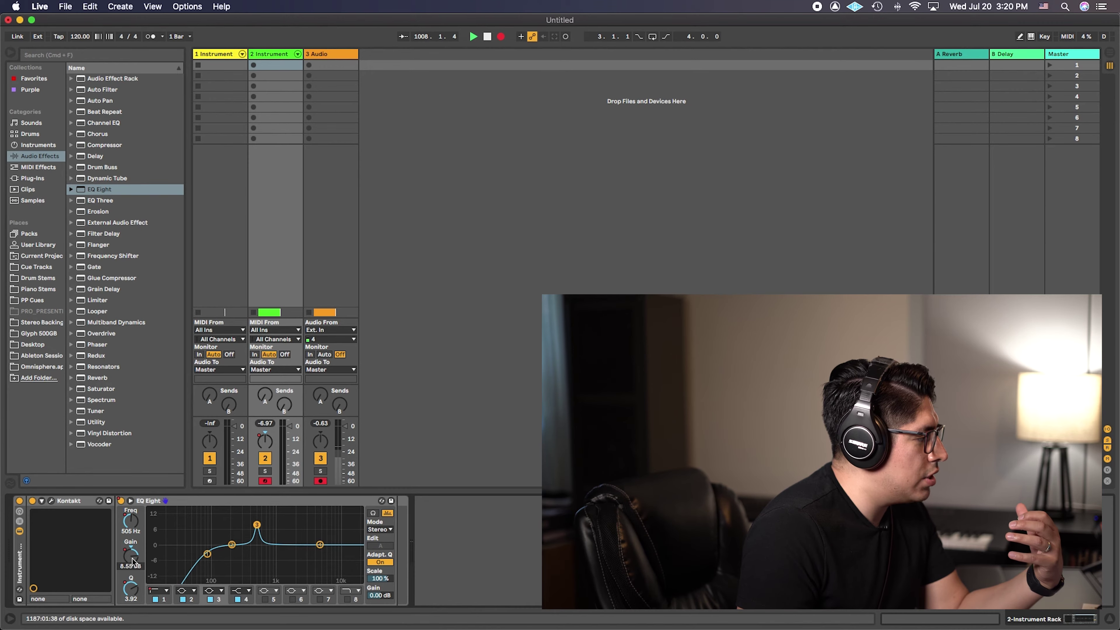
Cut band 3 to about -3.57 dB with a Q of 2.94, and compare the sound with the band off and on
{"action": "left_click_drag", "start_coordinate": [132, 561], "coordinate": [132, 595]}
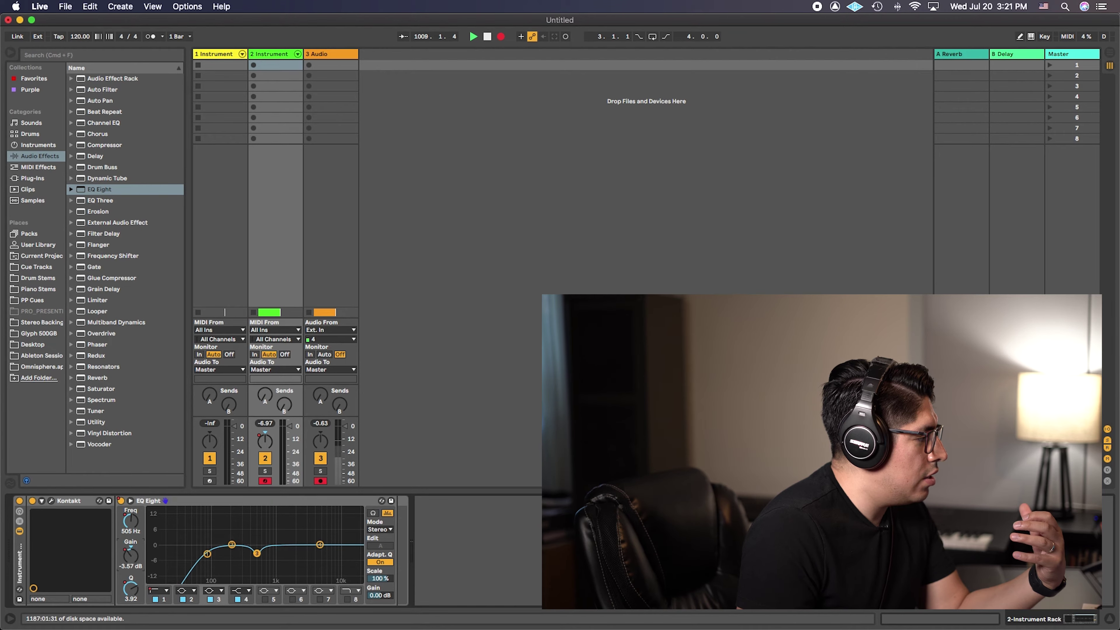
{"action": "left_click_drag", "start_coordinate": [130, 589], "coordinate": [130, 603]}
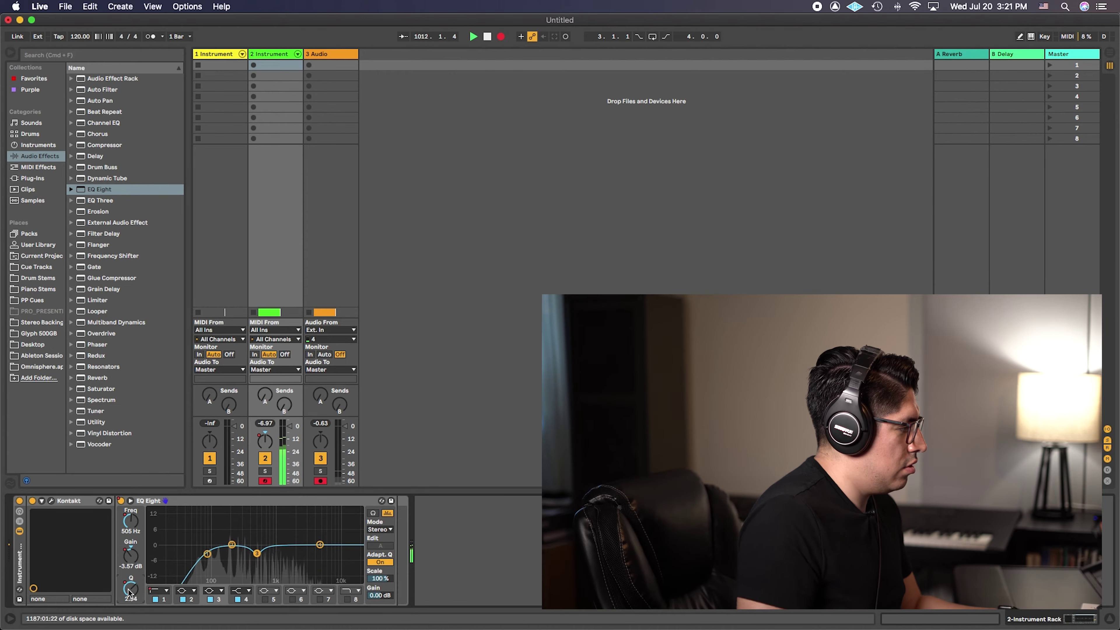
{"action": "left_click", "coordinate": [210, 600]}
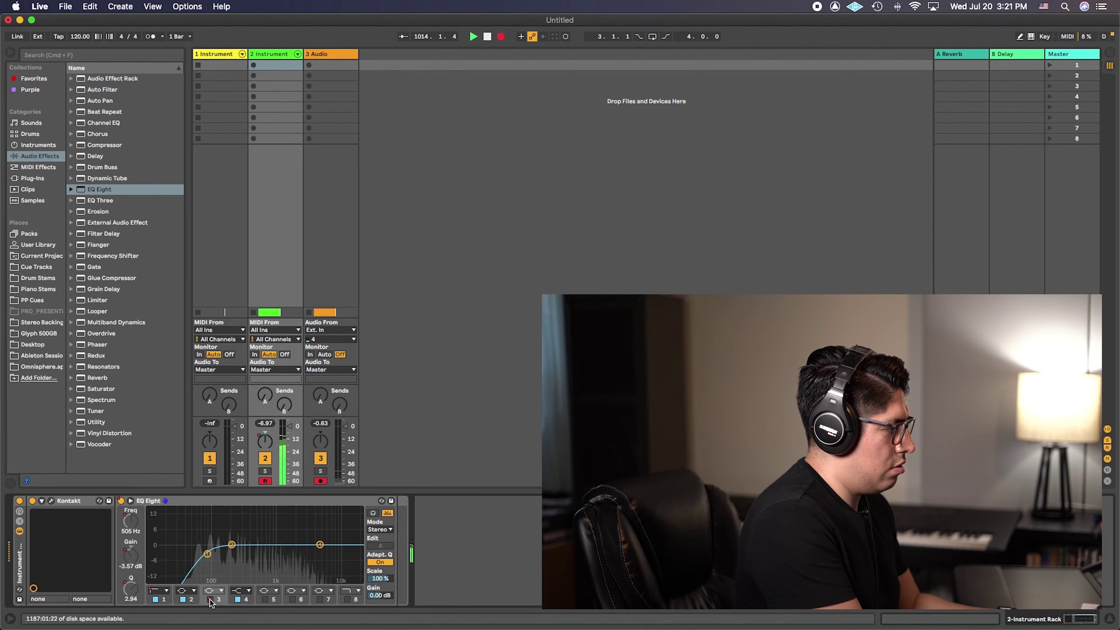
{"action": "left_click", "coordinate": [210, 600]}
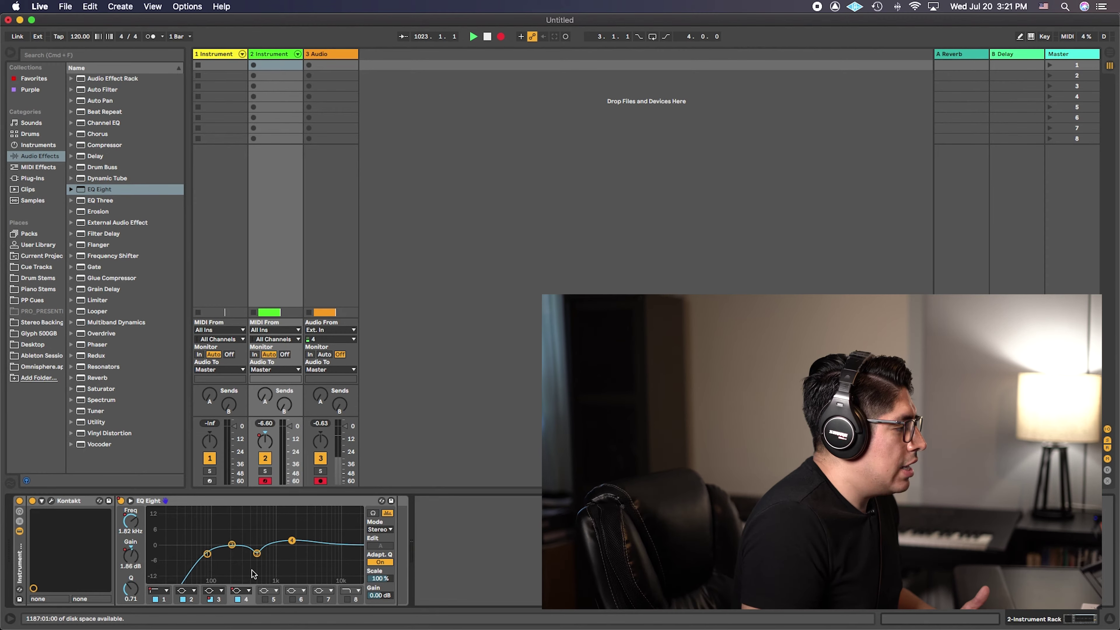
Boost band 4 by about 2.14 dB at 1.10 kHz with a Q of 1.93, and compare it off and on
{"action": "left_click_drag", "start_coordinate": [292, 540], "coordinate": [292, 546]}
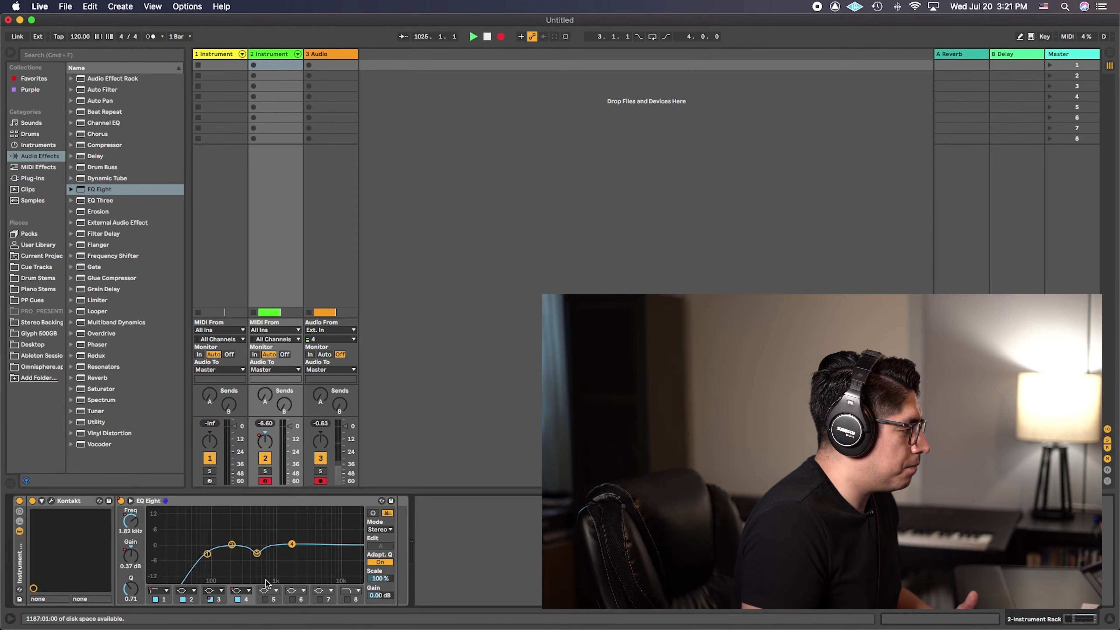
{"action": "left_click_drag", "start_coordinate": [292, 544], "coordinate": [290, 538]}
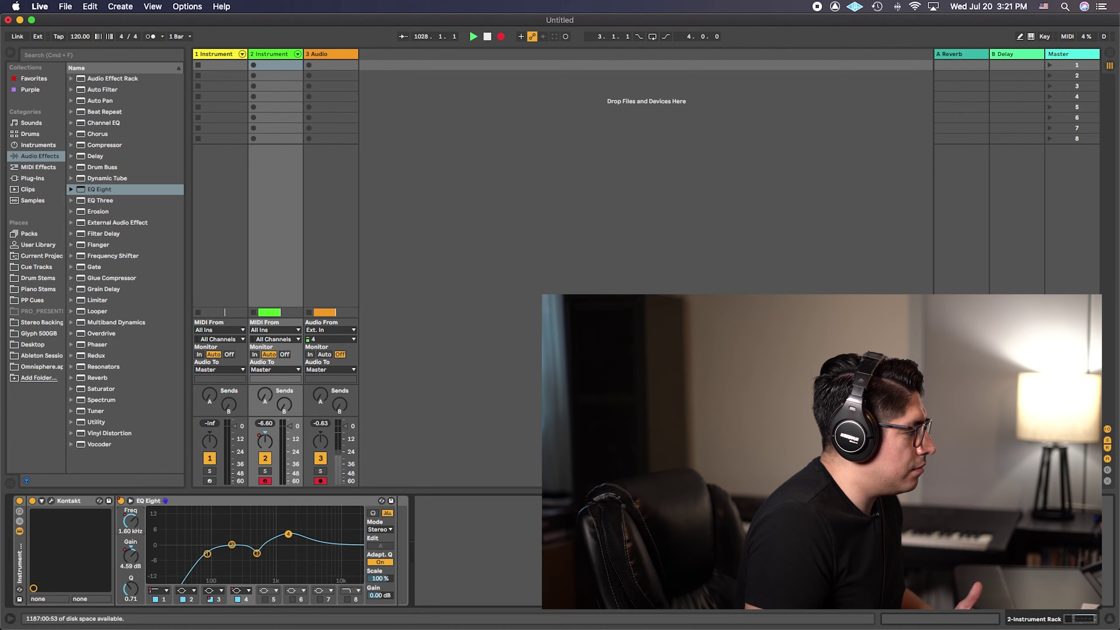
{"action": "left_click_drag", "start_coordinate": [130, 521], "coordinate": [131, 528]}
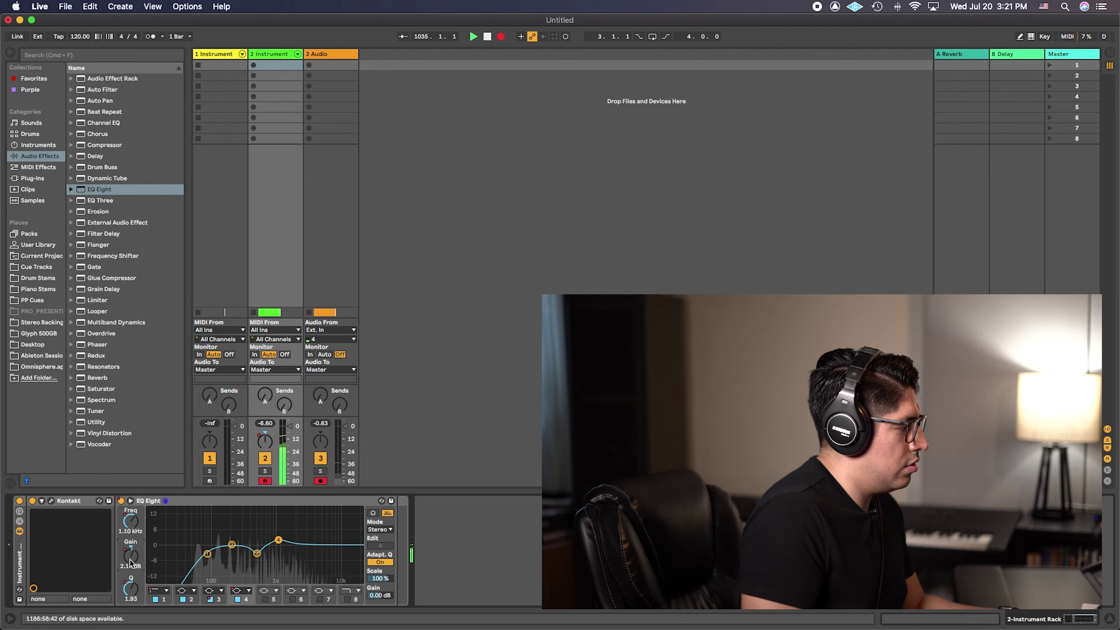
{"action": "left_click", "coordinate": [238, 600]}
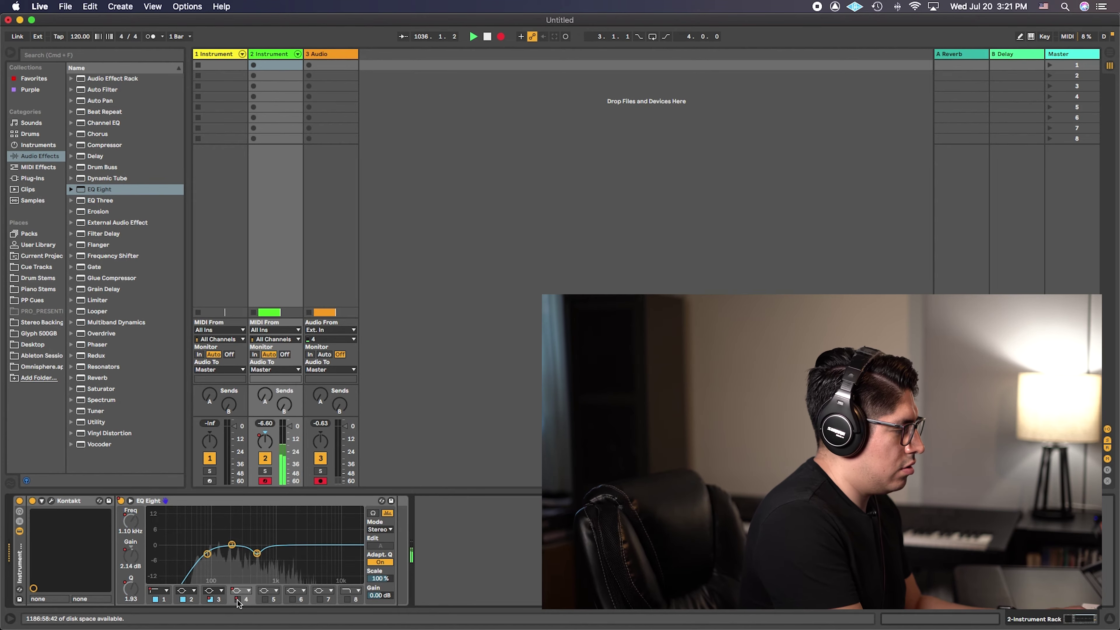
{"action": "left_click", "coordinate": [238, 600]}
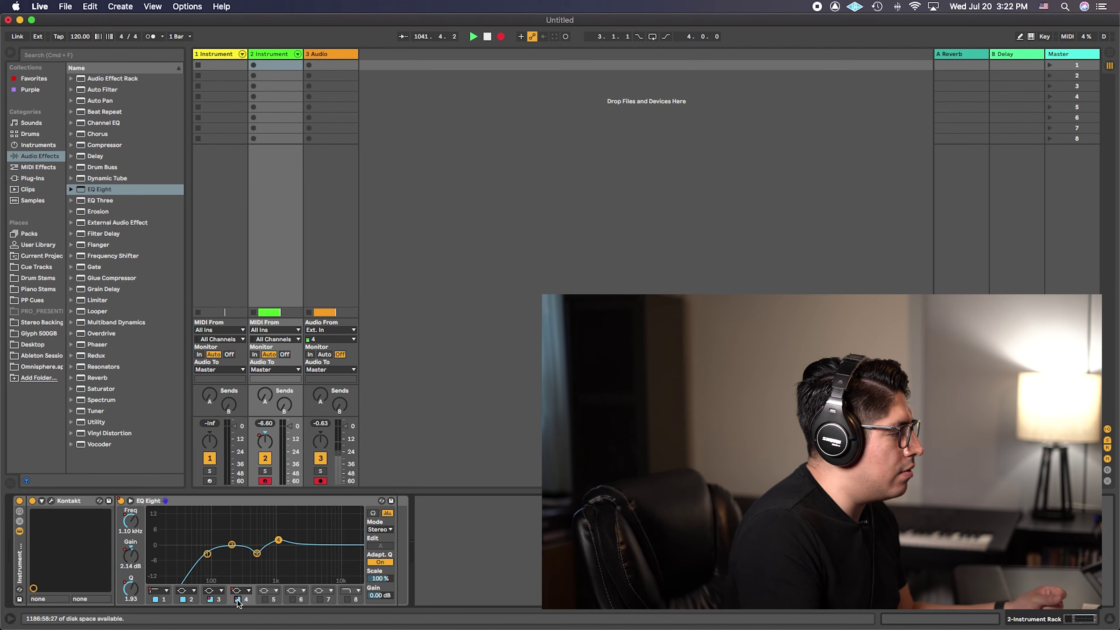
Enable band 7 as a high shelf boosted by about 2.86 dB at 12.7 kHz
{"action": "left_click", "coordinate": [358, 591]}
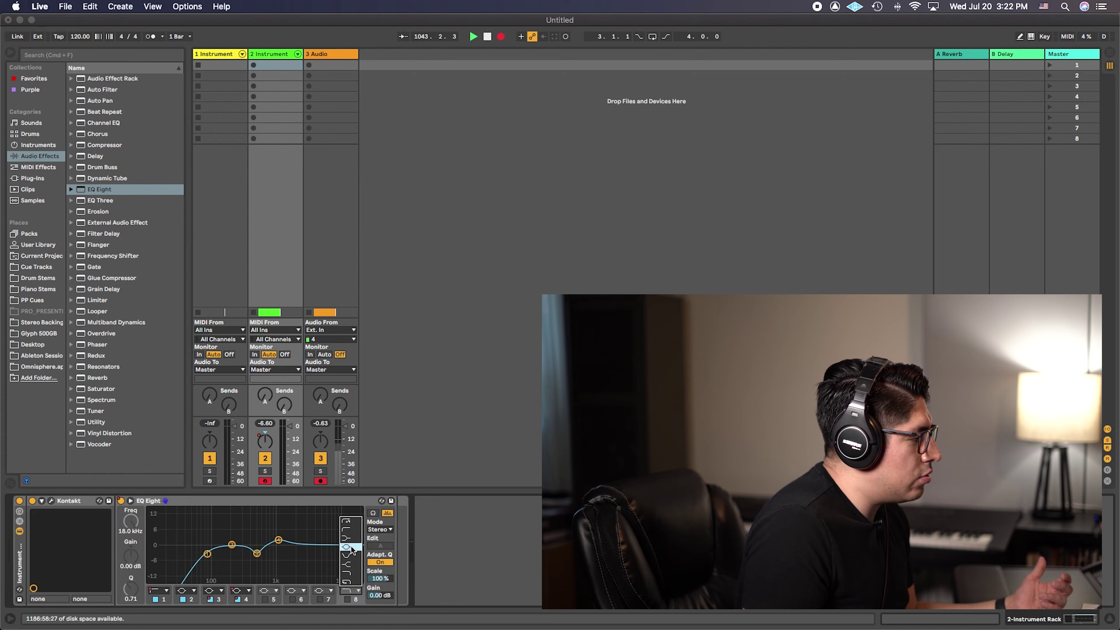
{"action": "left_click", "coordinate": [337, 605]}
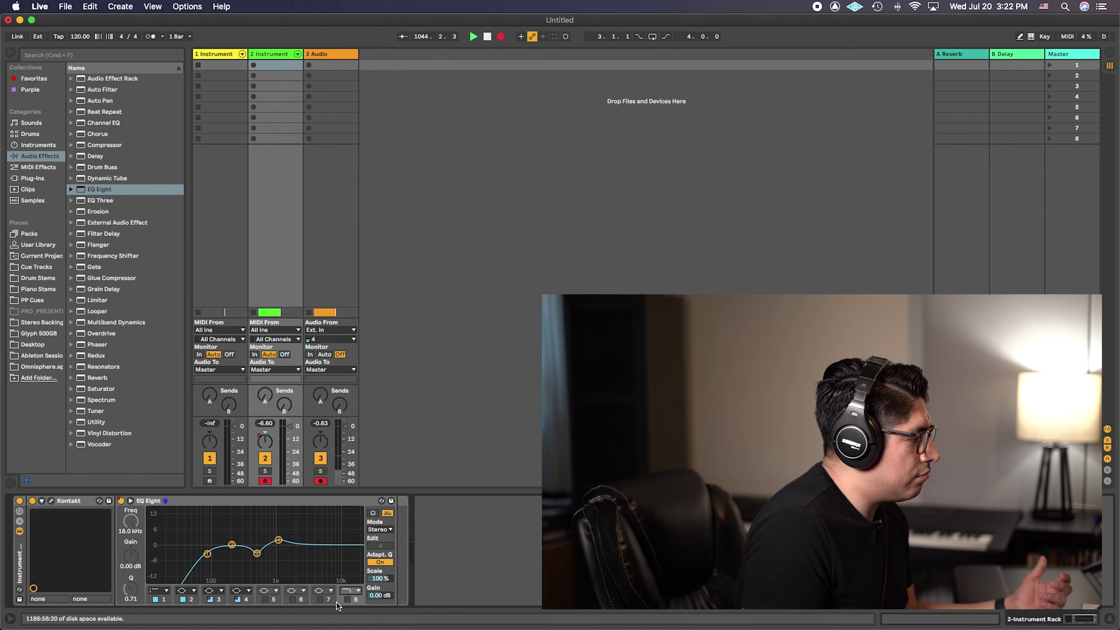
{"action": "left_click", "coordinate": [329, 591]}
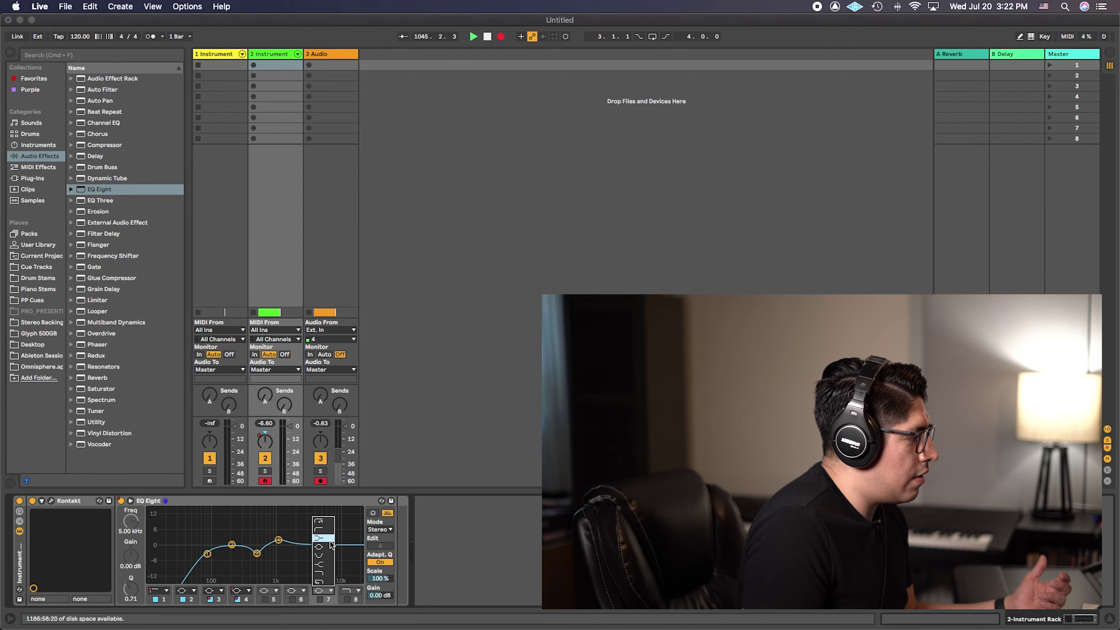
{"action": "left_click", "coordinate": [331, 566]}
{"action": "left_click", "coordinate": [320, 600]}
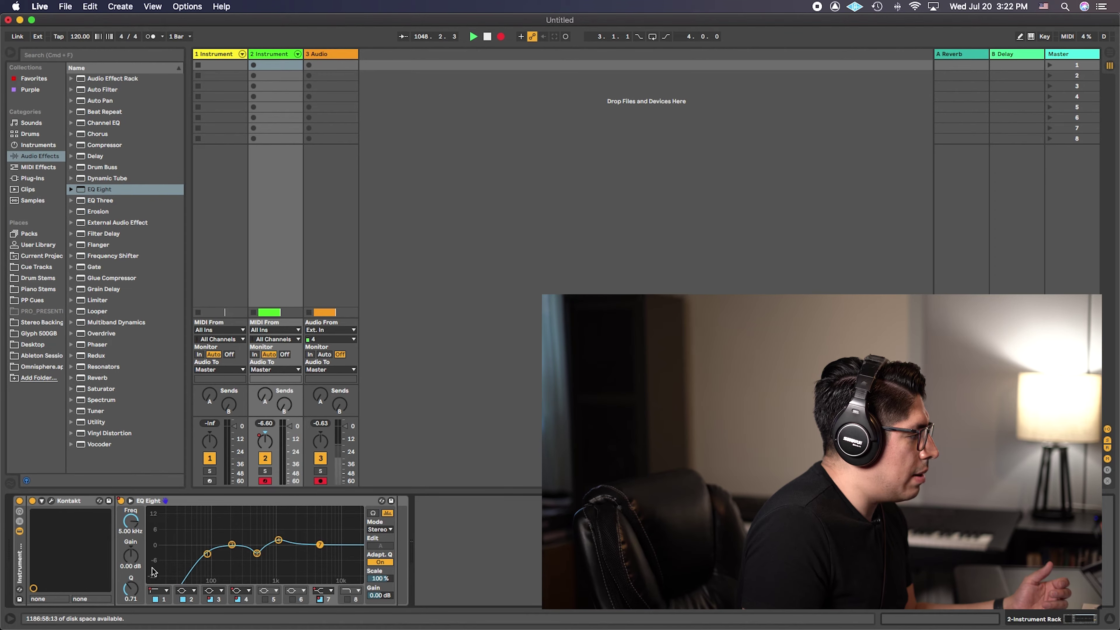
{"action": "left_click_drag", "start_coordinate": [131, 521], "coordinate": [130, 507]}
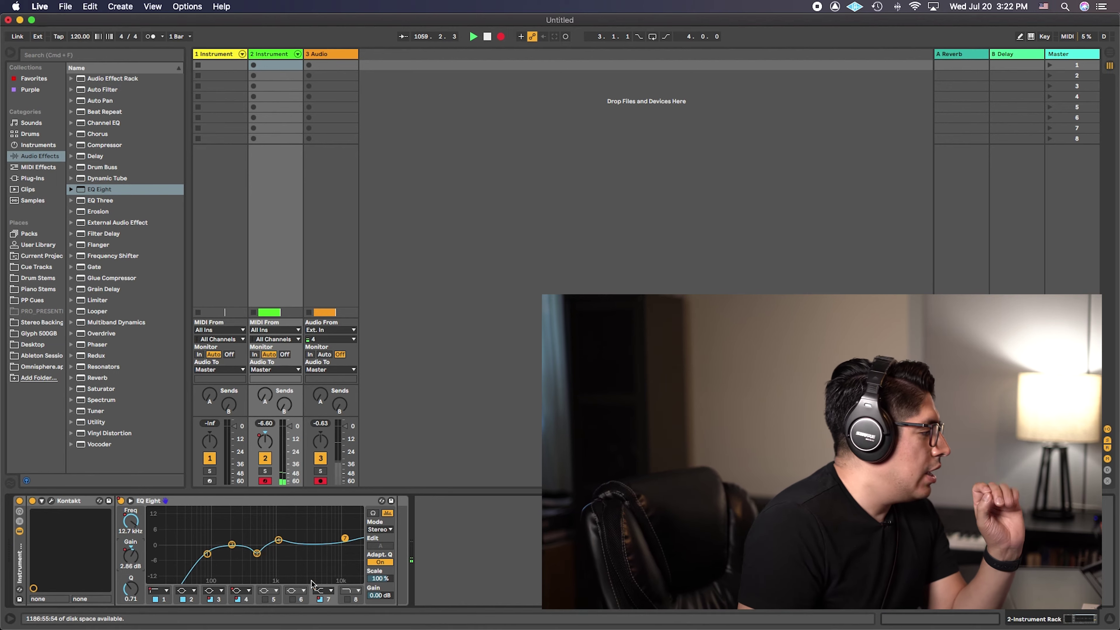
Enable band 5 and boost it by about 2.14 dB at 5.20 kHz with a Q of 1.87
{"action": "left_click", "coordinate": [268, 601]}
{"action": "left_click", "coordinate": [266, 600]}
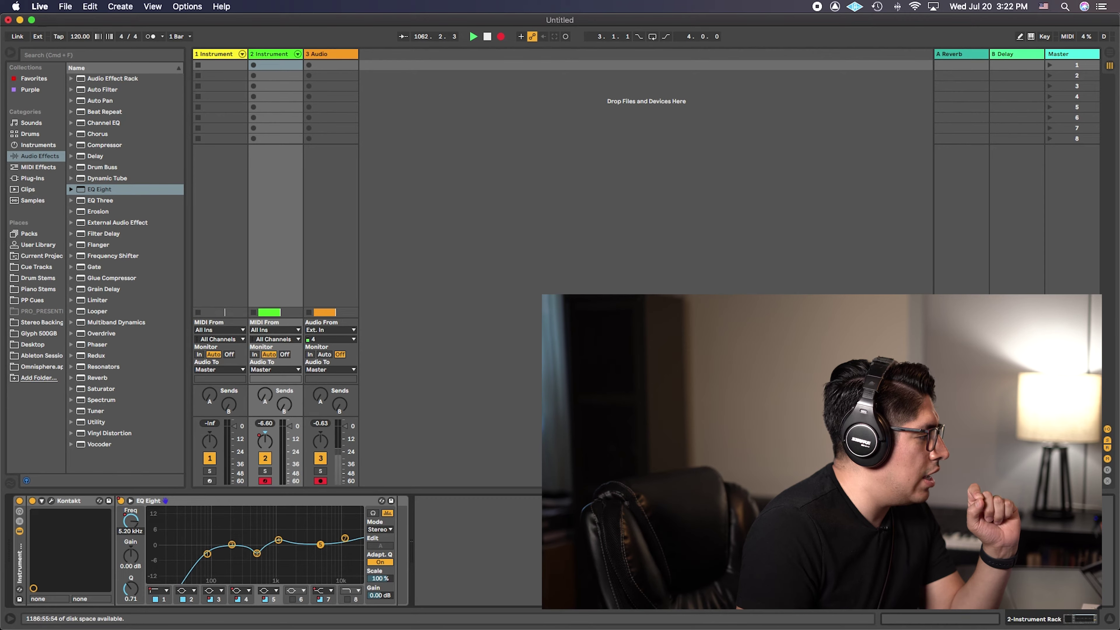
{"action": "left_click_drag", "start_coordinate": [321, 545], "coordinate": [315, 544]}
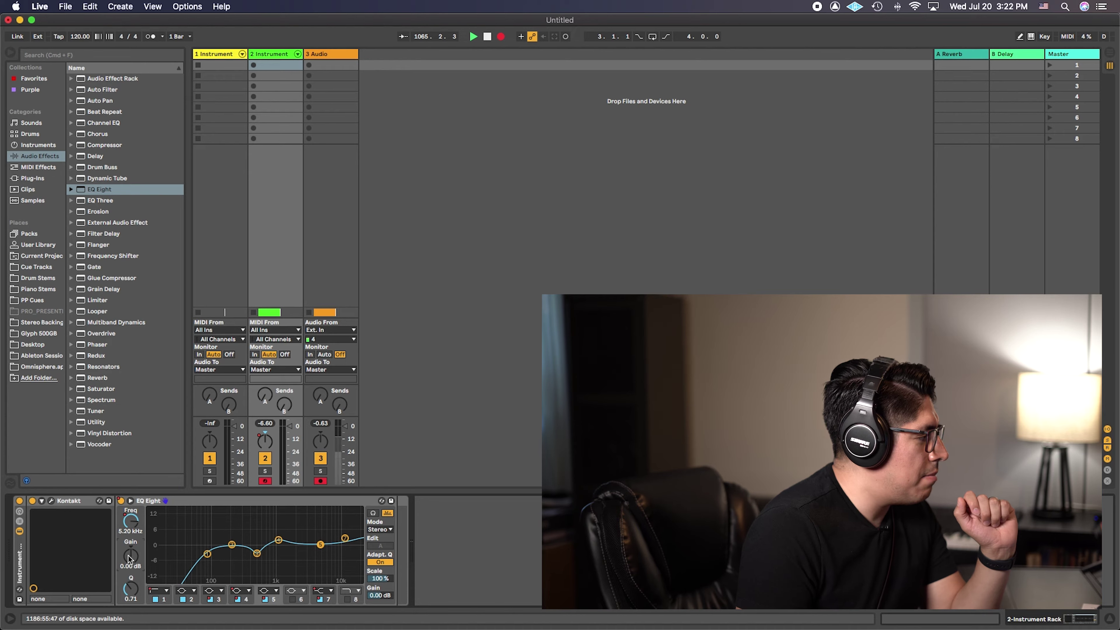
{"action": "left_click_drag", "start_coordinate": [321, 544], "coordinate": [321, 537]}
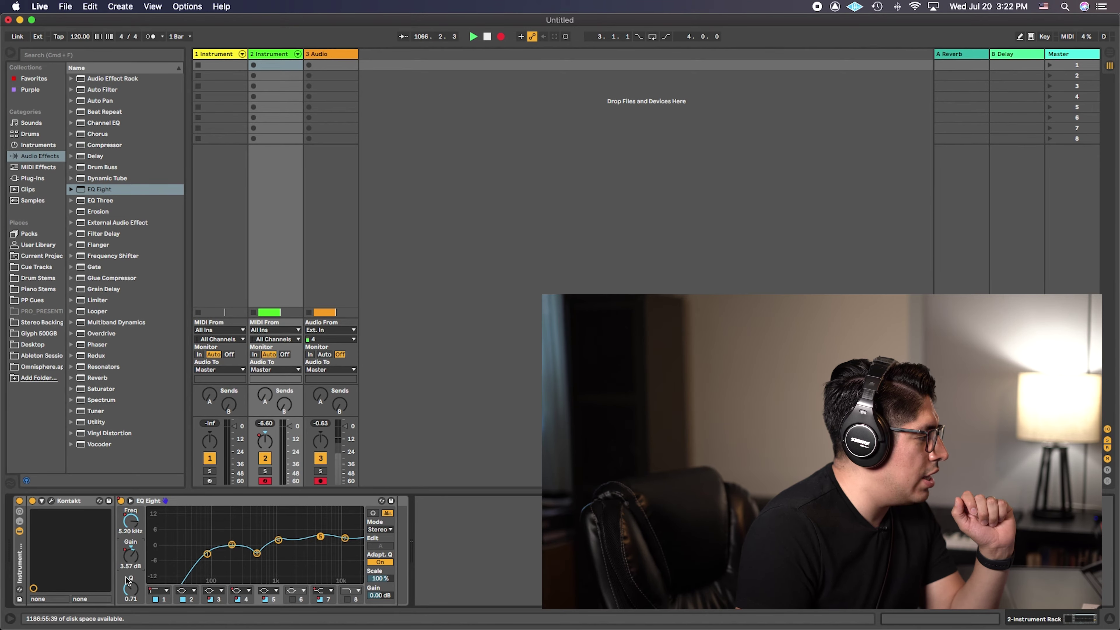
{"action": "left_click_drag", "start_coordinate": [133, 588], "coordinate": [134, 583]}
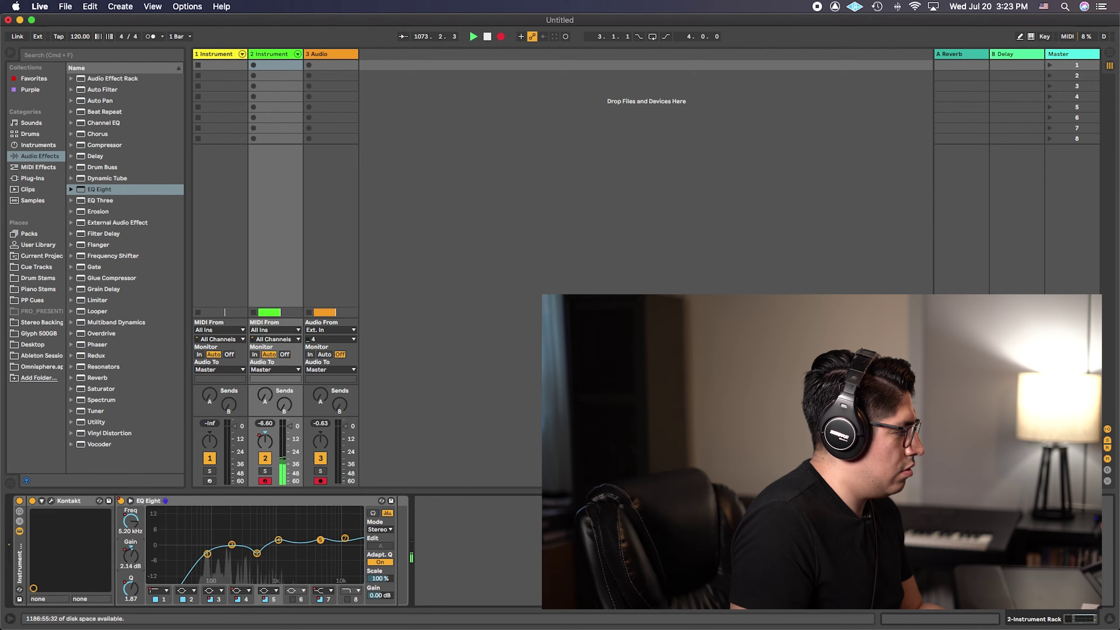
Turn off band 4 and compare the sound with the whole EQ Eight bypassed and enabled
{"action": "left_click", "coordinate": [237, 600]}
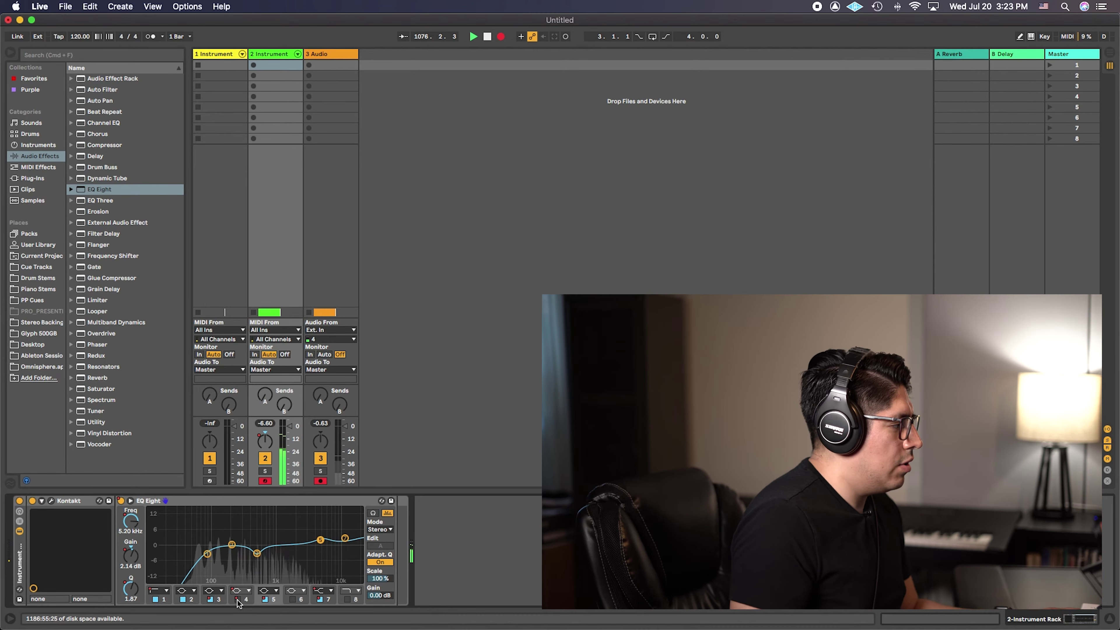
{"action": "left_click", "coordinate": [121, 501]}
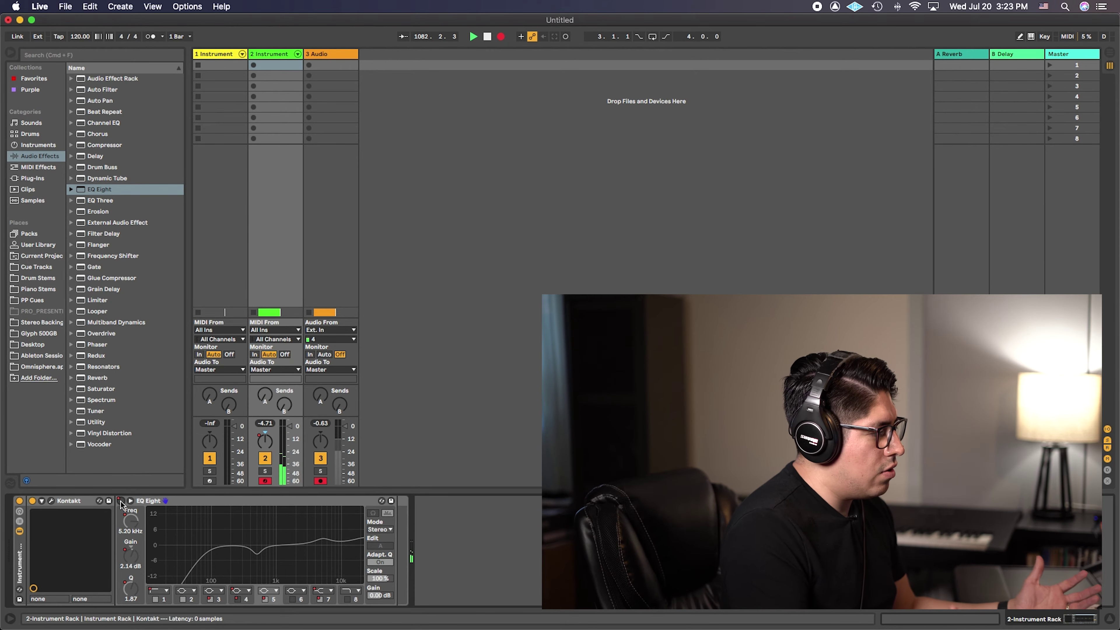
{"action": "left_click", "coordinate": [121, 502]}
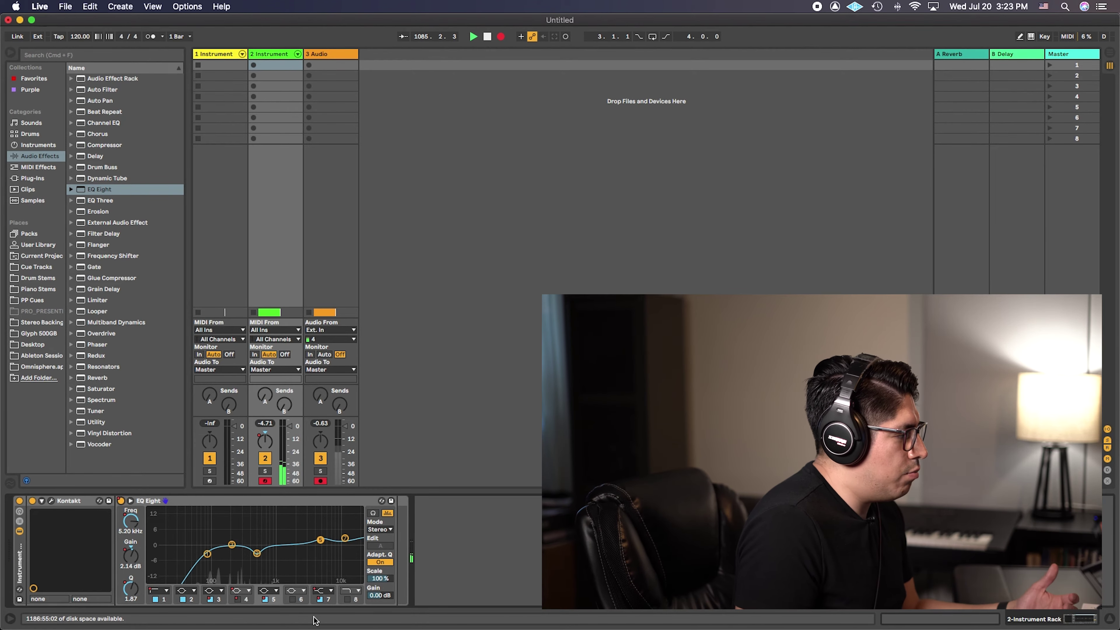
Select the high-shelf band 7 in EQ Eight for editing
{"action": "left_click", "coordinate": [328, 603]}
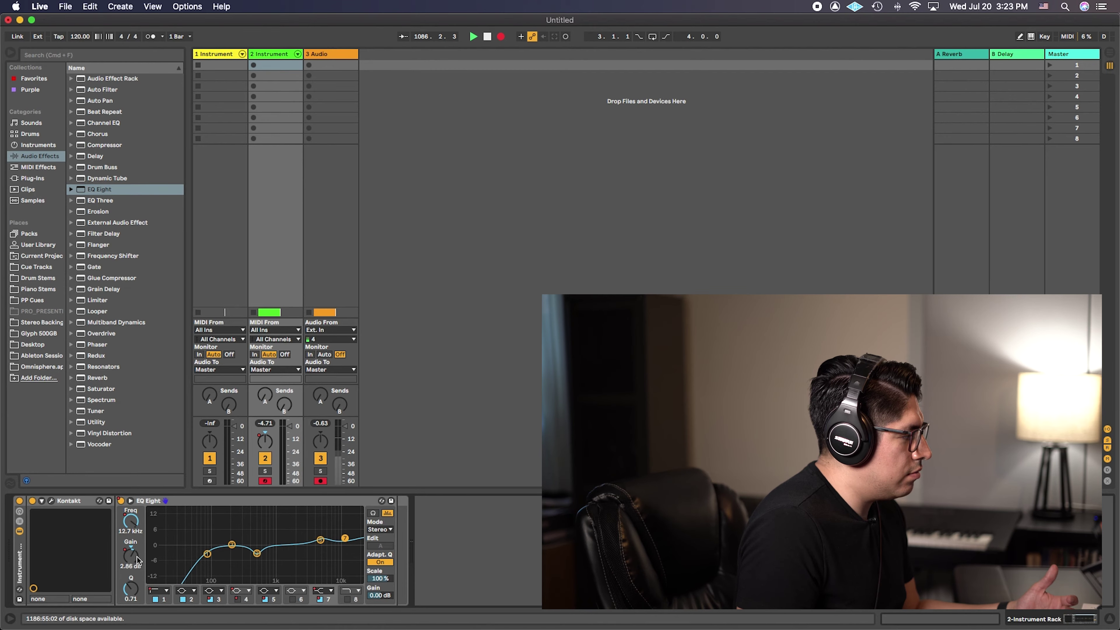